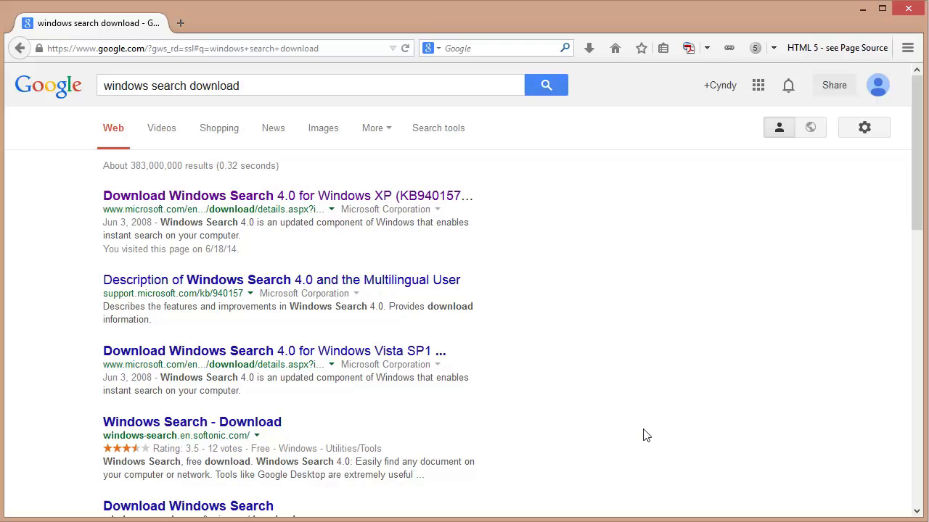
# - Switch to FileCenter and check the storage locations in the list of cabinets
pyautogui.hotkey('alt', 'Tab')
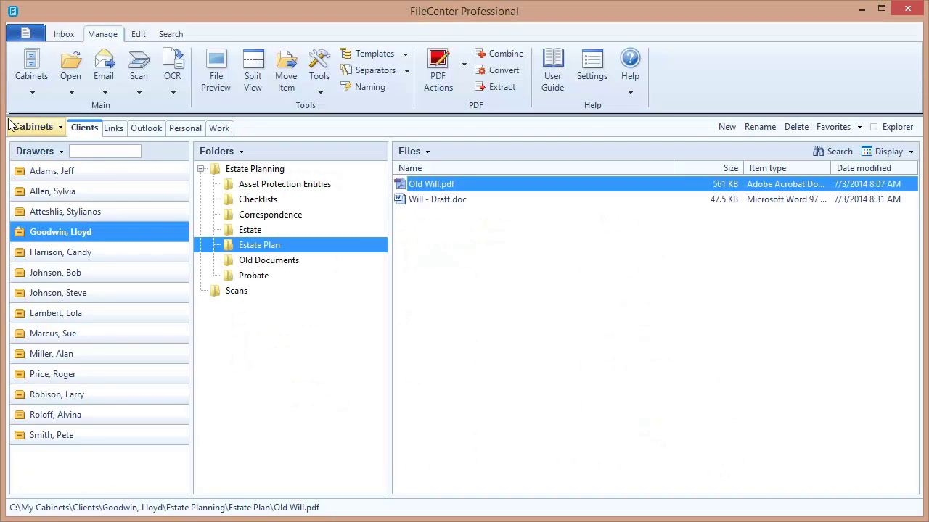
pyautogui.click(31, 65)
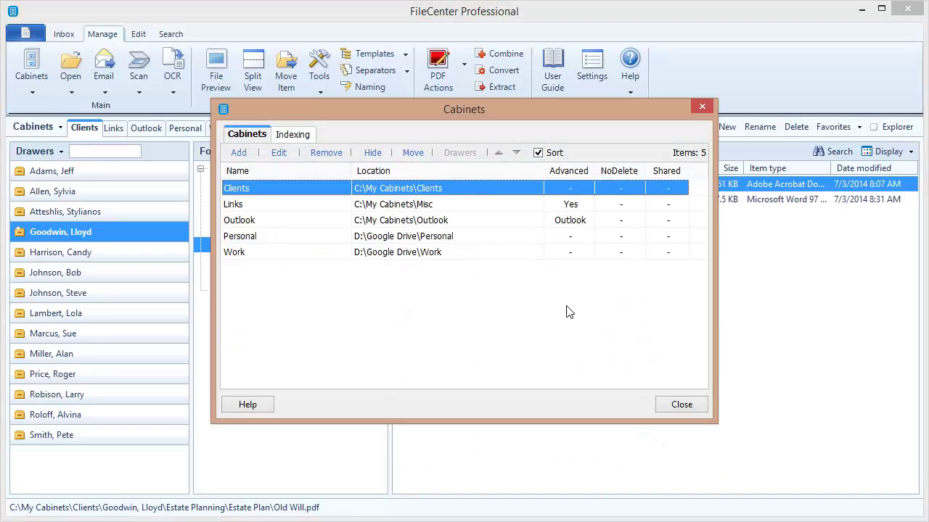
pyautogui.click(676, 408)
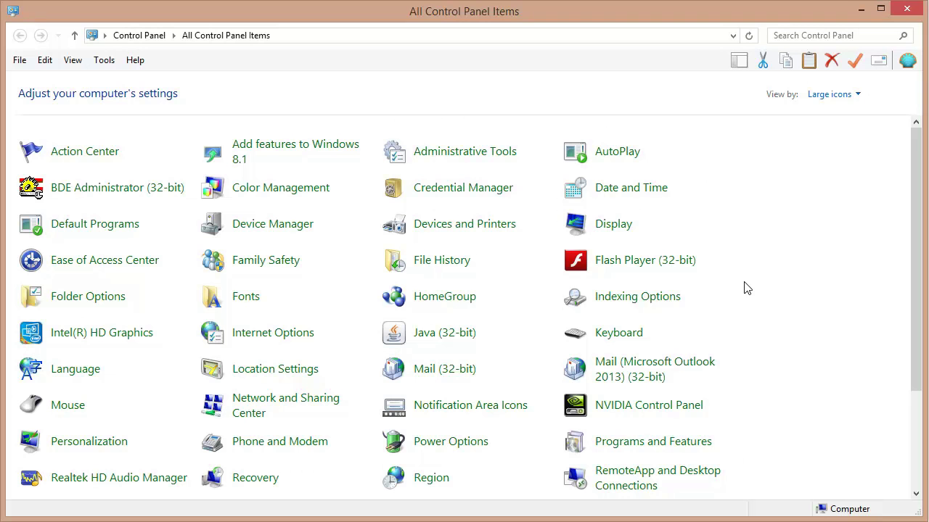
# - In the Windows Indexing Options, examine which folders on the OS (C:) drive are included, and dismiss the location selection
pyautogui.click(631, 303)
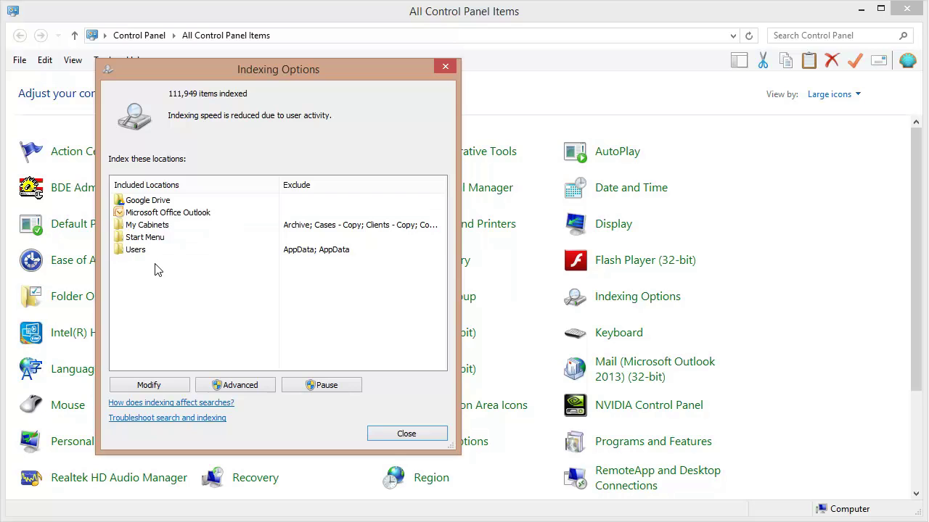
pyautogui.click(150, 389)
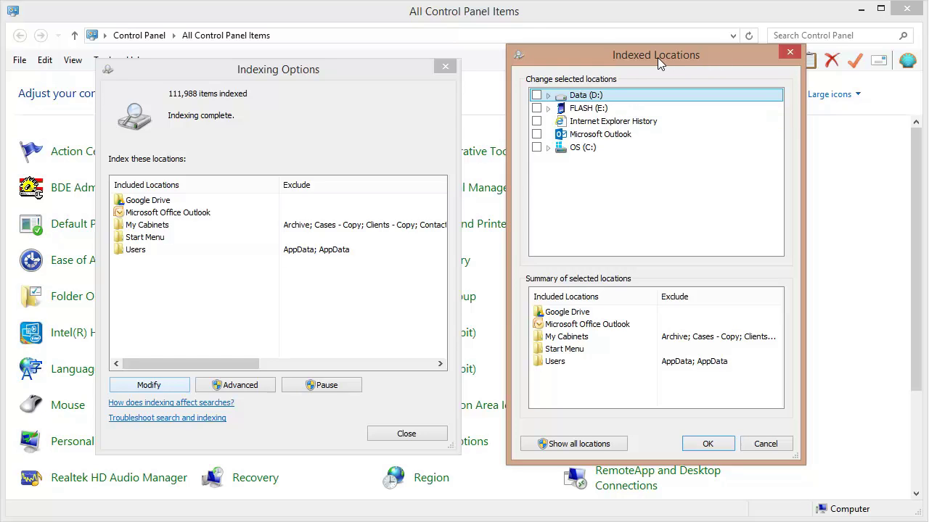
pyautogui.click(549, 148)
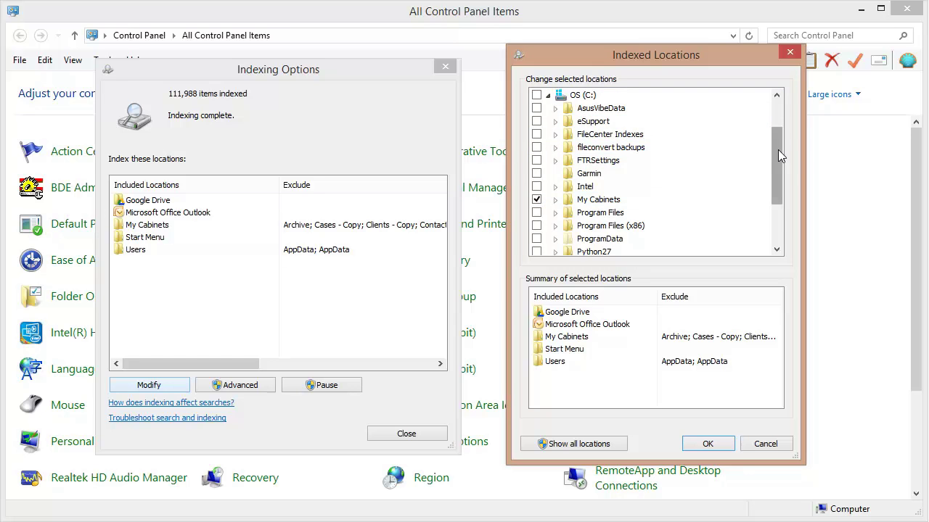
pyautogui.moveTo(777, 149); pyautogui.dragTo(772, 122)
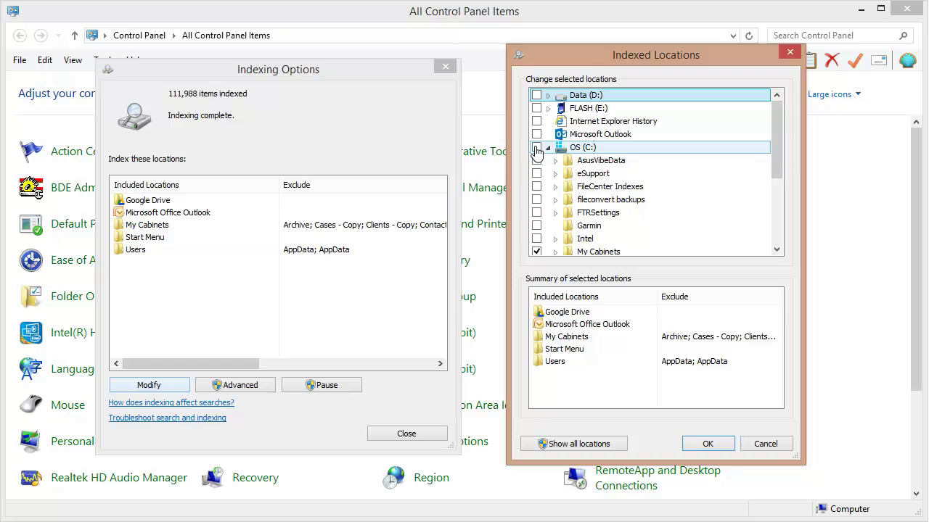
pyautogui.click(780, 449)
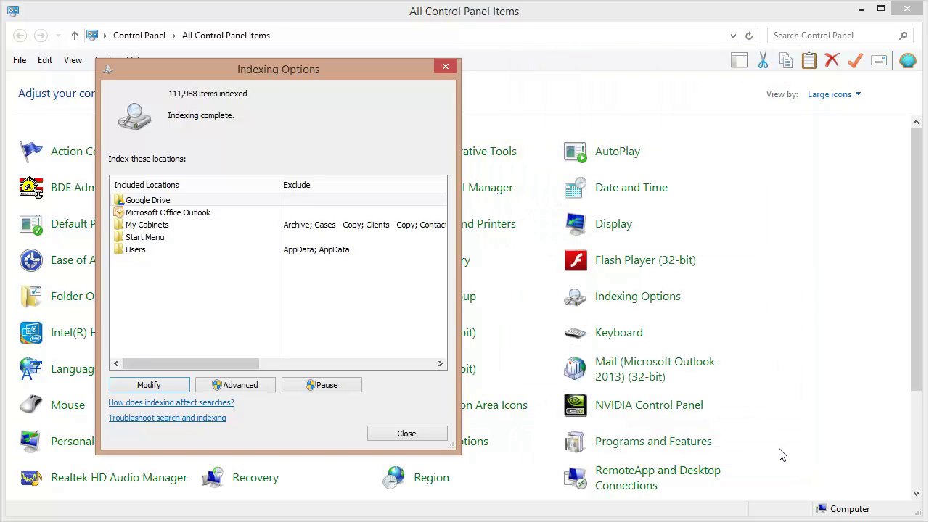
# - Check the filter and indexing mode of the pdf extension in the advanced indexing file types, and close the indexing settings
pyautogui.click(231, 390)
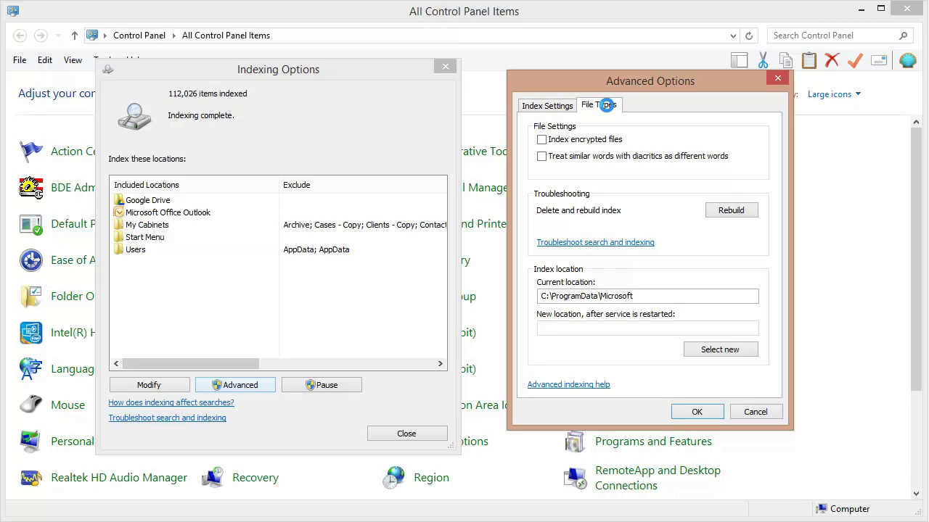
pyautogui.click(605, 105)
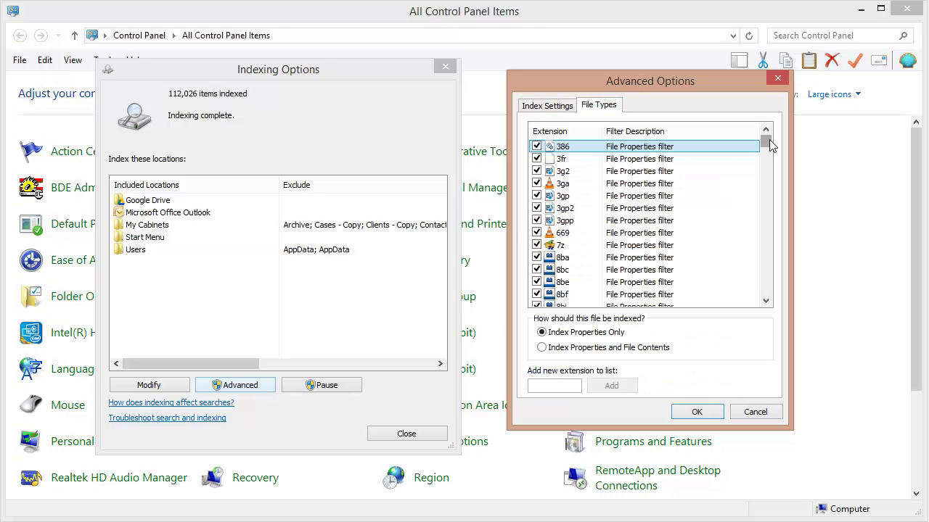
pyautogui.moveTo(769, 141); pyautogui.dragTo(770, 235)
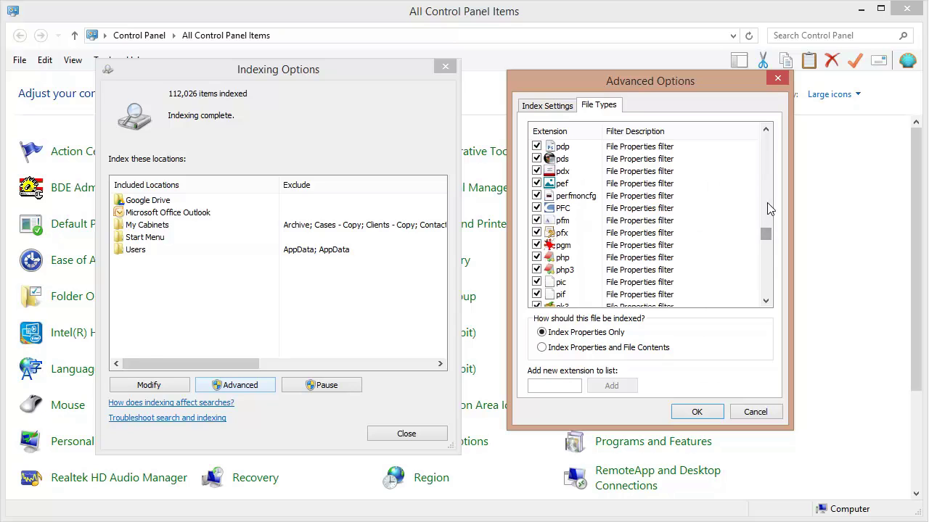
pyautogui.click(766, 129)
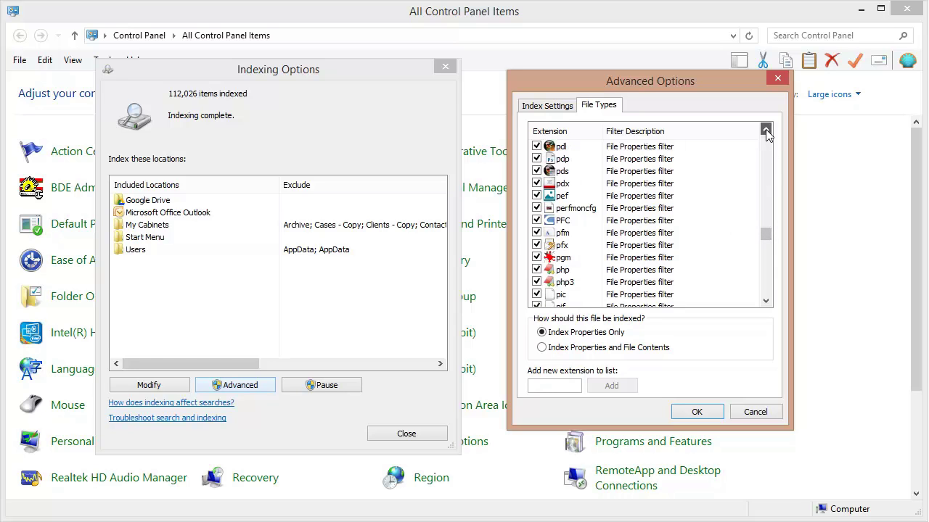
pyautogui.click(765, 129)
pyautogui.click(766, 129)
pyautogui.click(765, 129)
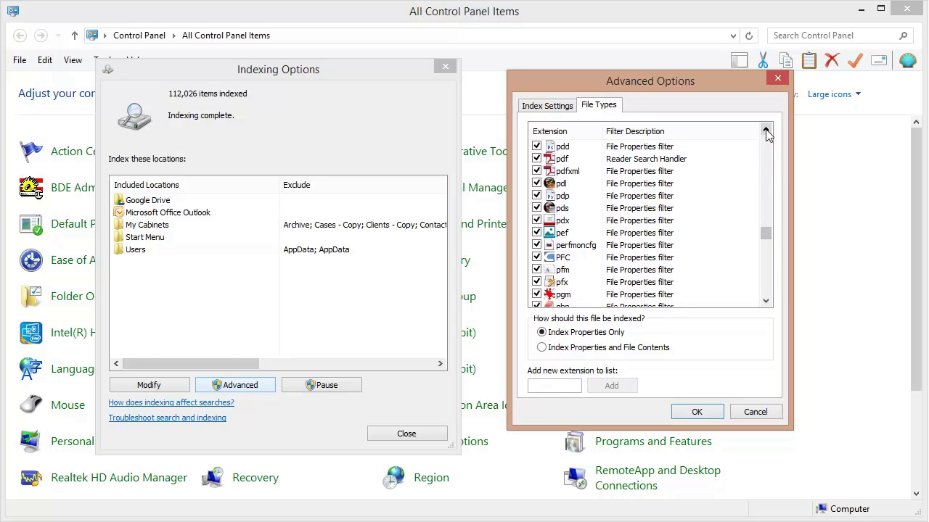
pyautogui.click(659, 160)
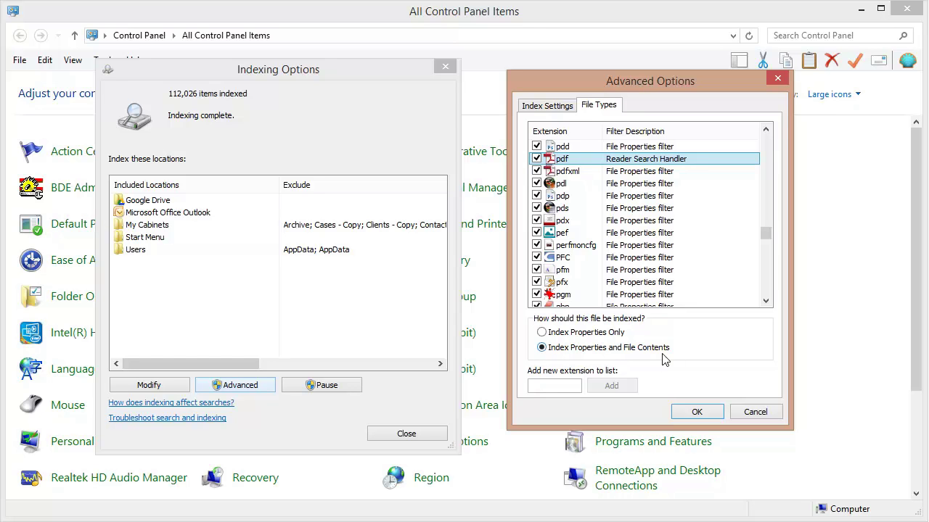
pyautogui.click(755, 412)
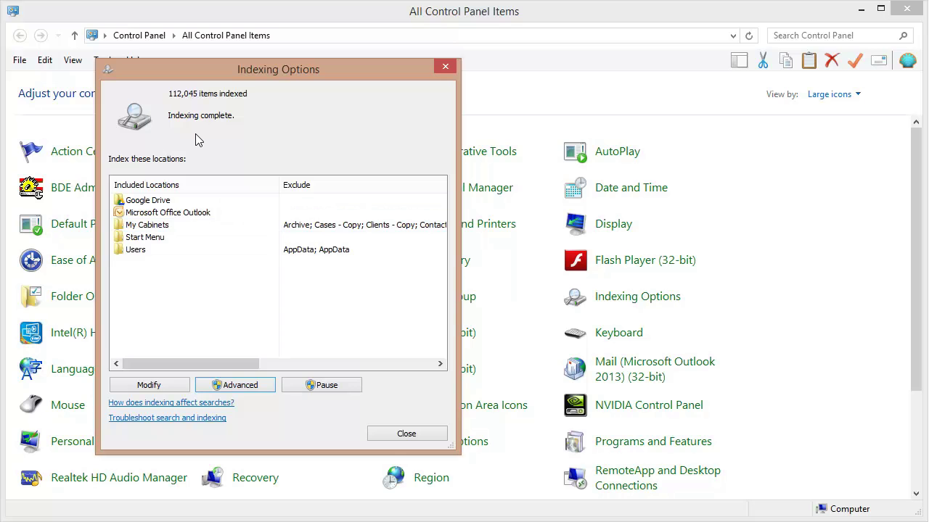
pyautogui.press('Escape')
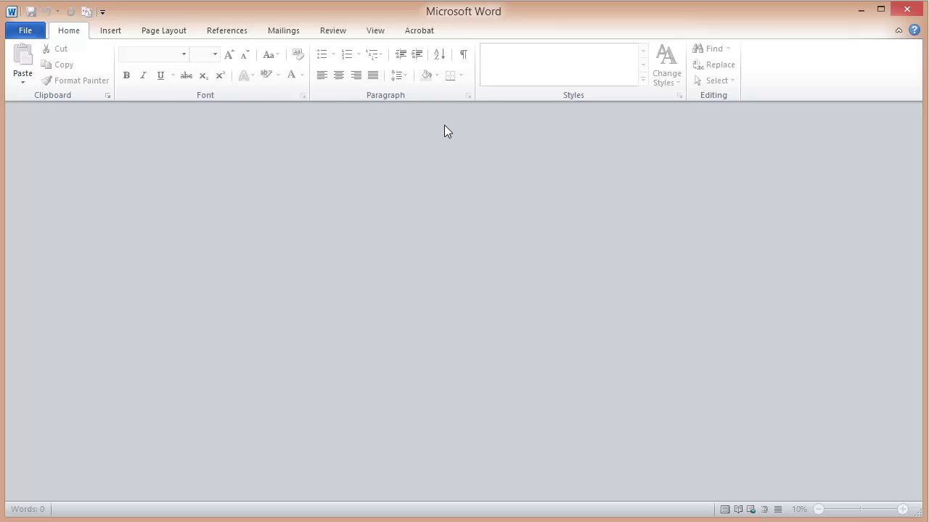
# - Create a blank Word document containing "platypus" and save it as platypus.docx in the client's Estate Plan folder
pyautogui.click(26, 34)
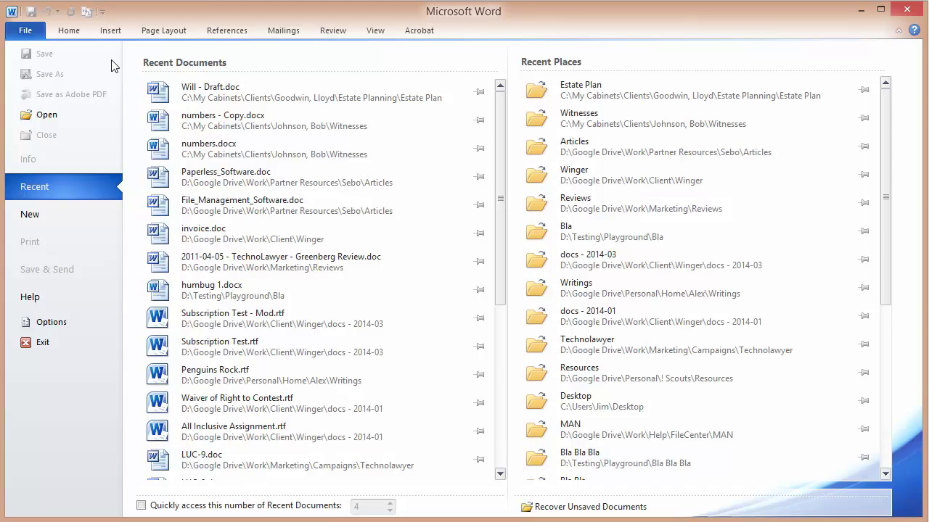
pyautogui.click(47, 214)
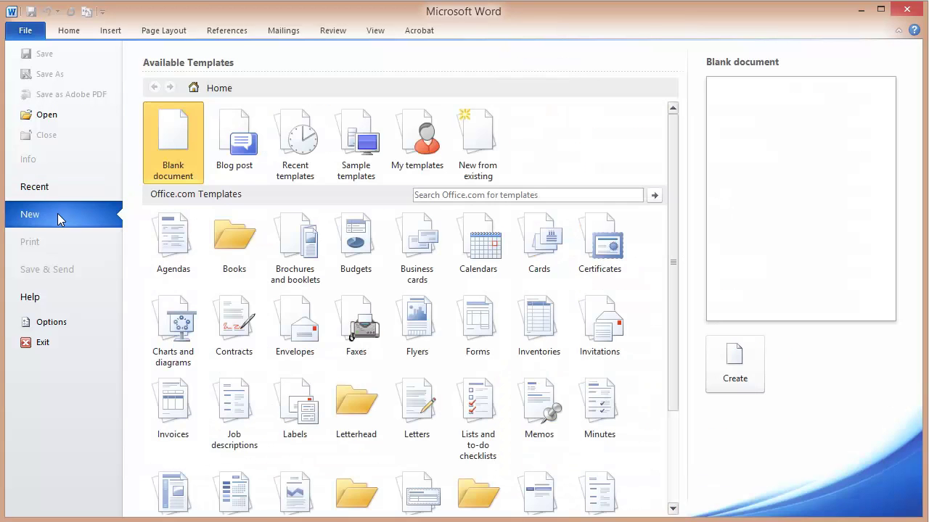
pyautogui.doubleClick(171, 128)
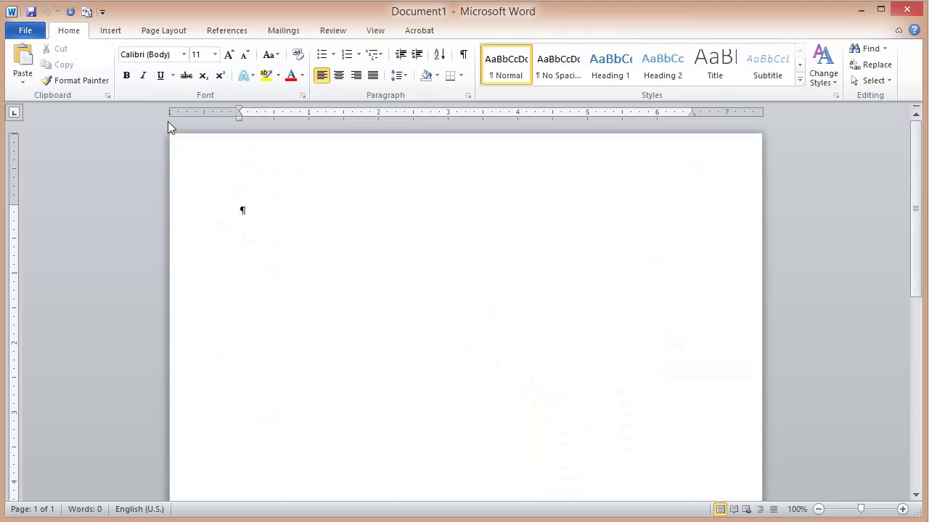
pyautogui.write('platypus')
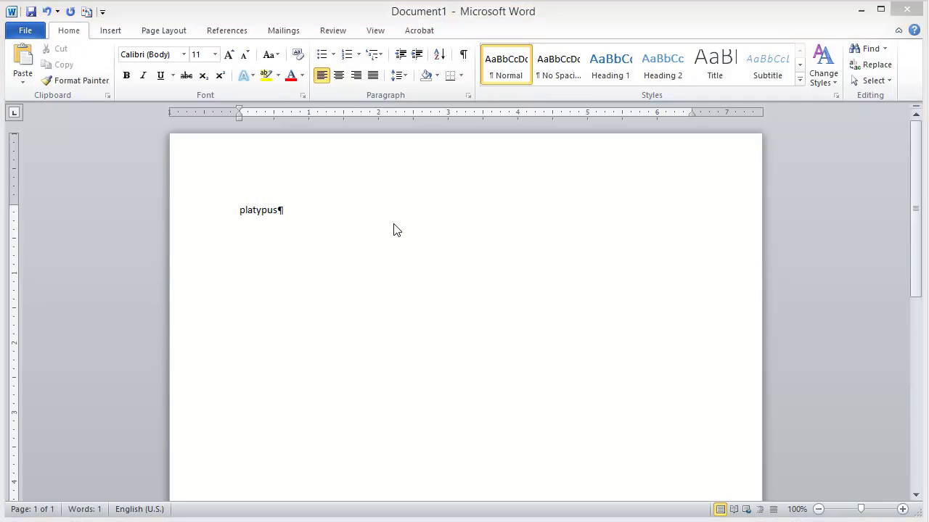
pyautogui.hotkey('ctrl', 's')
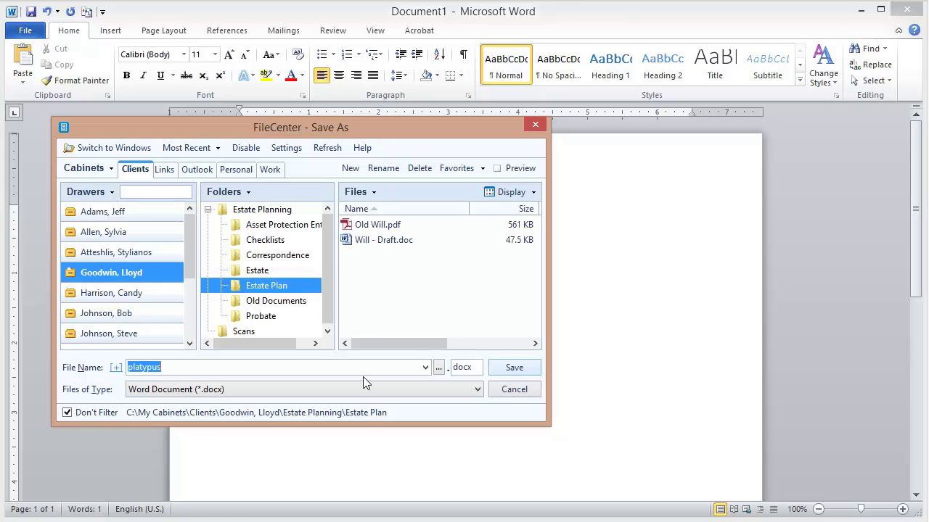
pyautogui.click(517, 369)
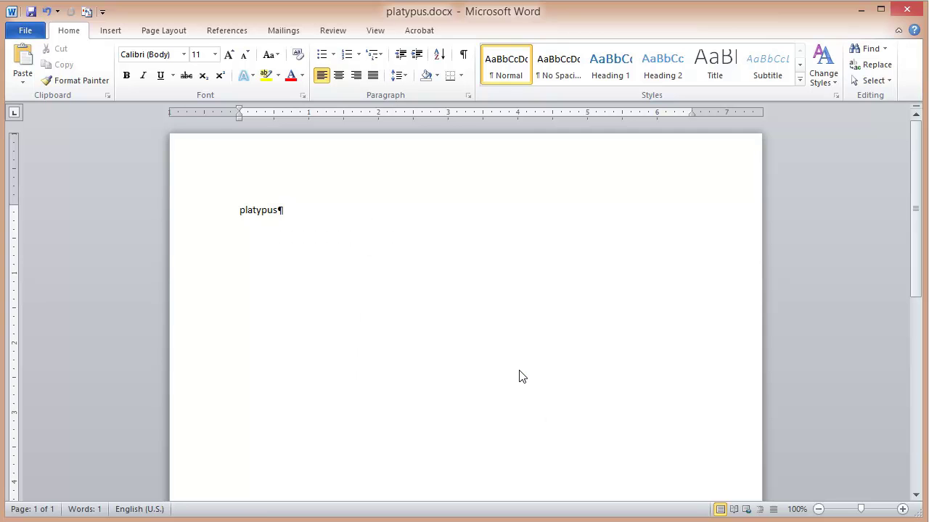
# - Switch to FileCenter, search the entire Clients cabinet for "platypus" with Windows Search, and close the results
pyautogui.hotkey('alt', 'Tab')
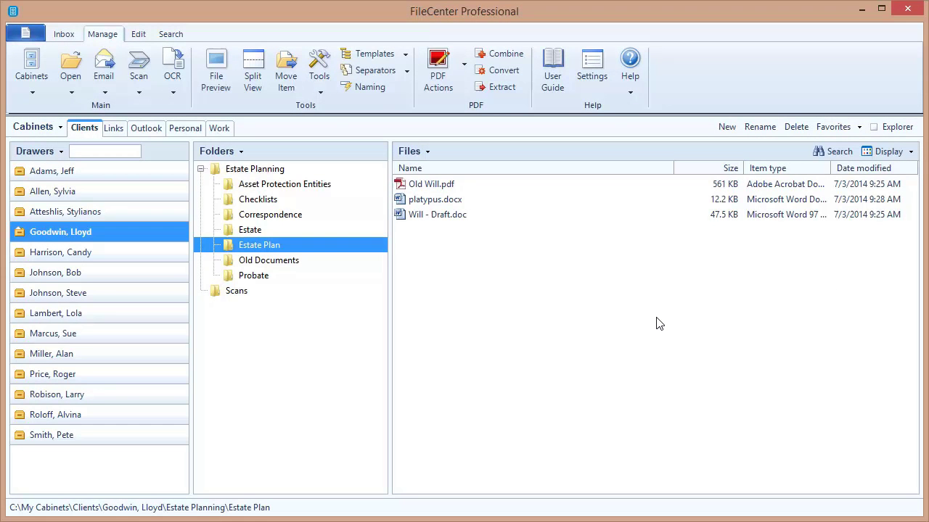
pyautogui.click(841, 152)
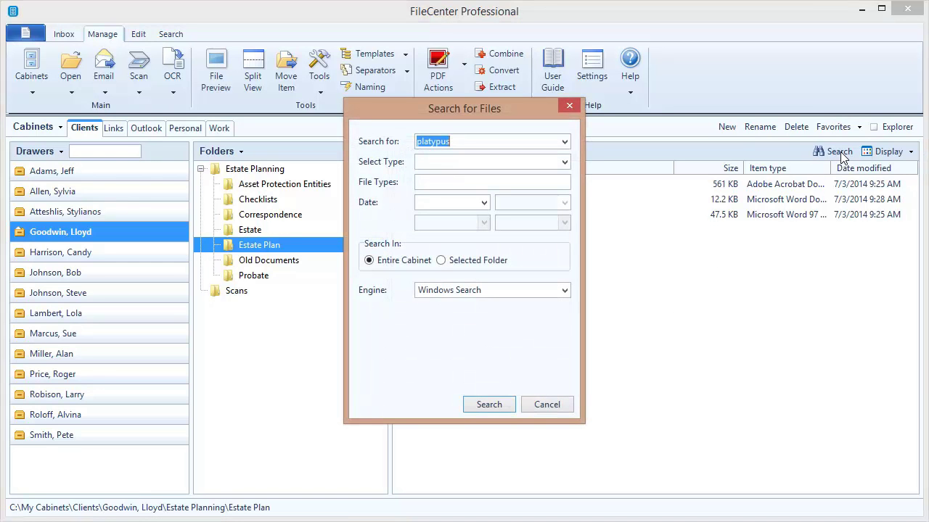
pyautogui.click(504, 404)
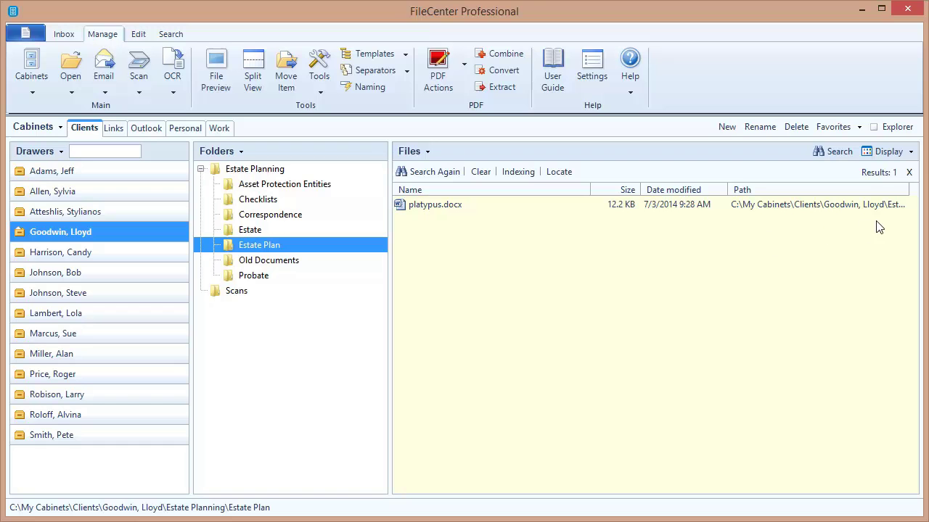
pyautogui.click(909, 172)
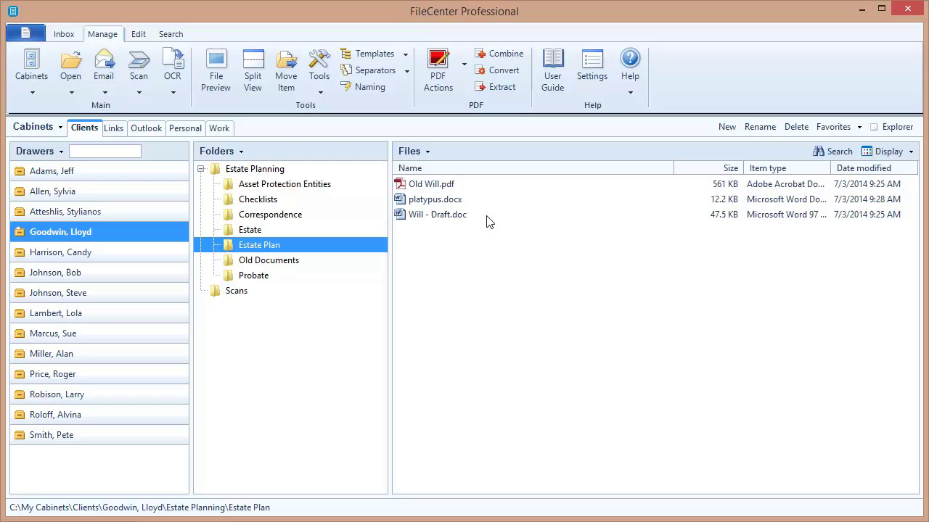
# - Open Old Will.pdf from the Estate Plan folder in the PDF editor and test text selection in its heading
pyautogui.click(430, 189)
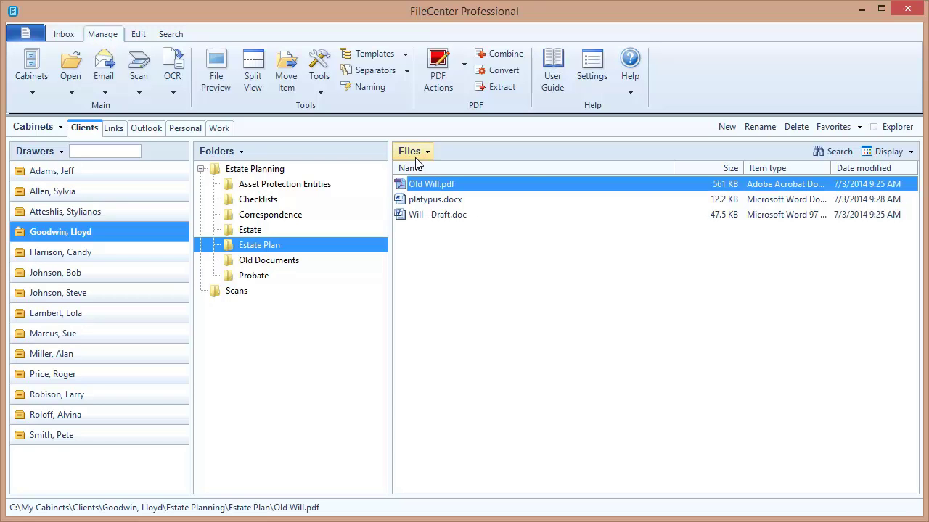
pyautogui.click(419, 152)
pyautogui.click(427, 171)
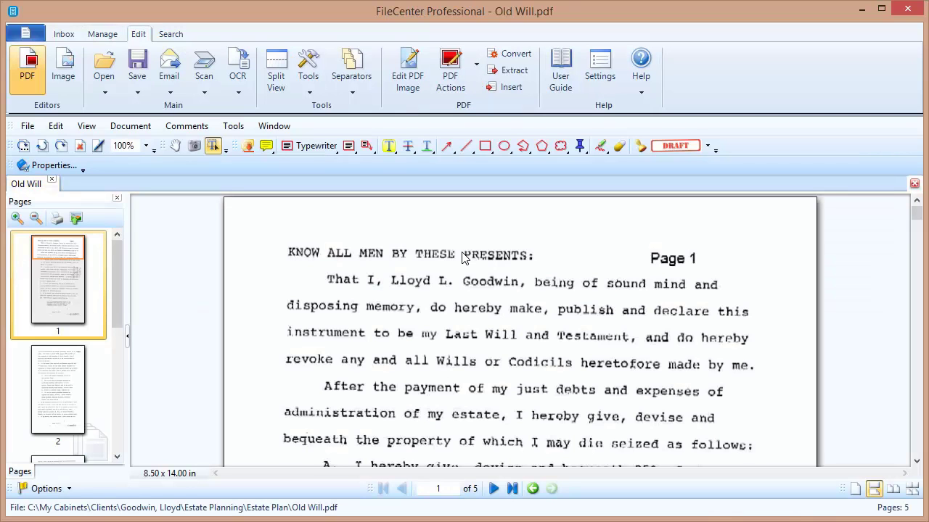
pyautogui.click(312, 253)
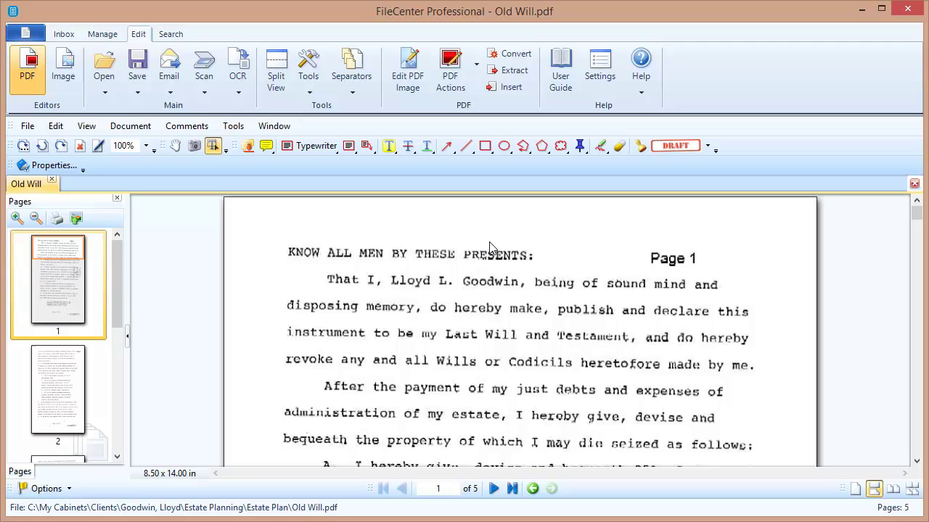
# - Try the Make Searchable PDF option in the OCR settings of a new scan, and cancel the scan
pyautogui.click(204, 69)
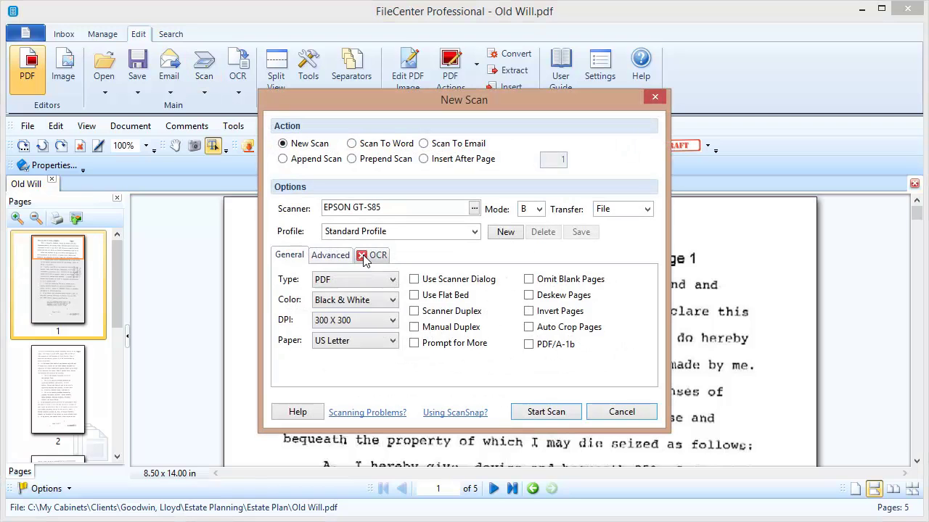
pyautogui.click(365, 259)
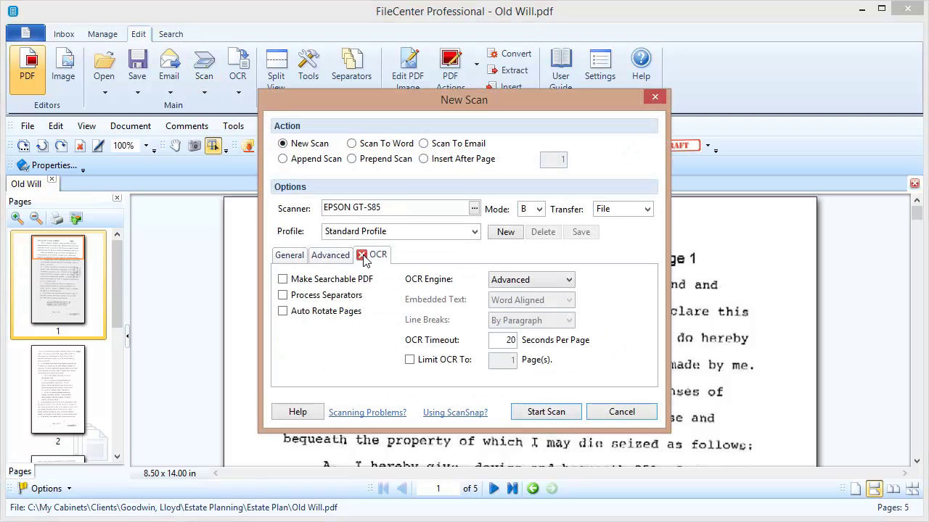
pyautogui.click(283, 280)
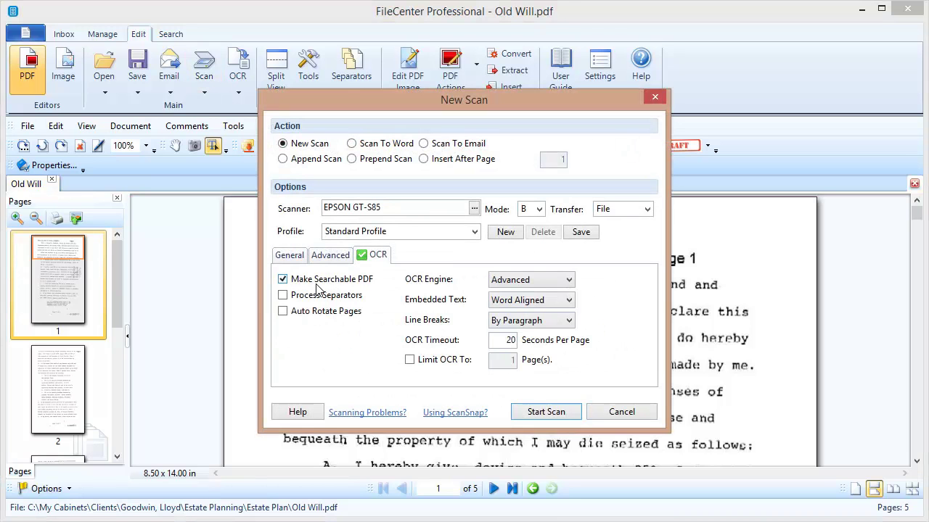
pyautogui.click(622, 414)
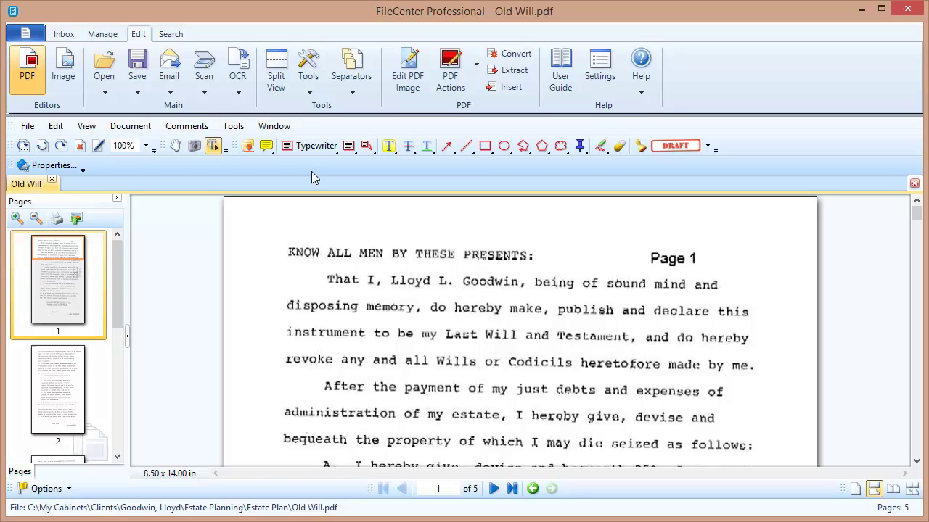
# - Show the text window for the open Old Will.pdf
pyautogui.click(317, 70)
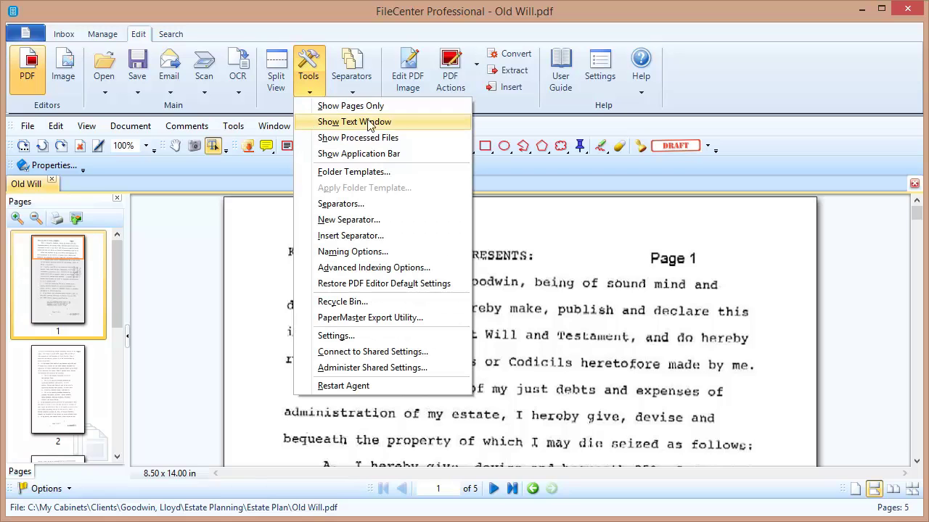
pyautogui.click(400, 122)
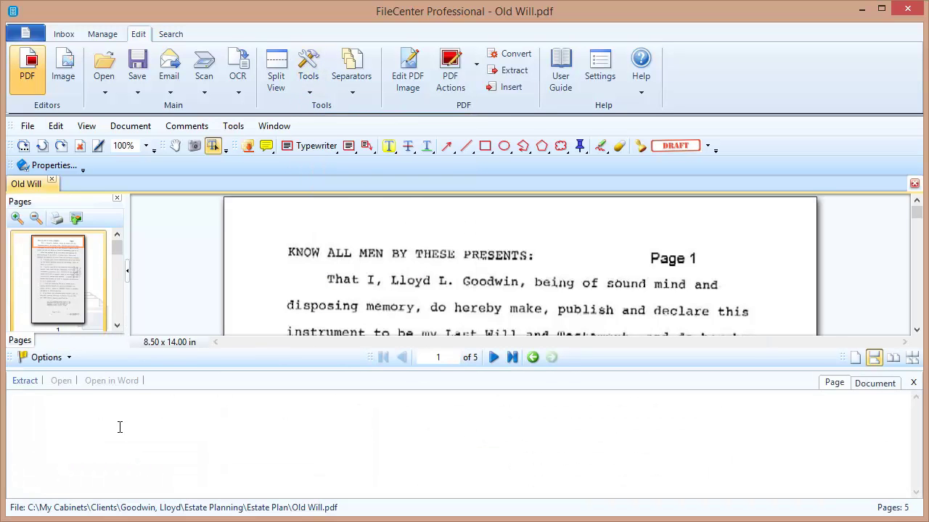
# - Try to extract the text of Old Will.pdf in the text window, and close the window
pyautogui.click(25, 381)
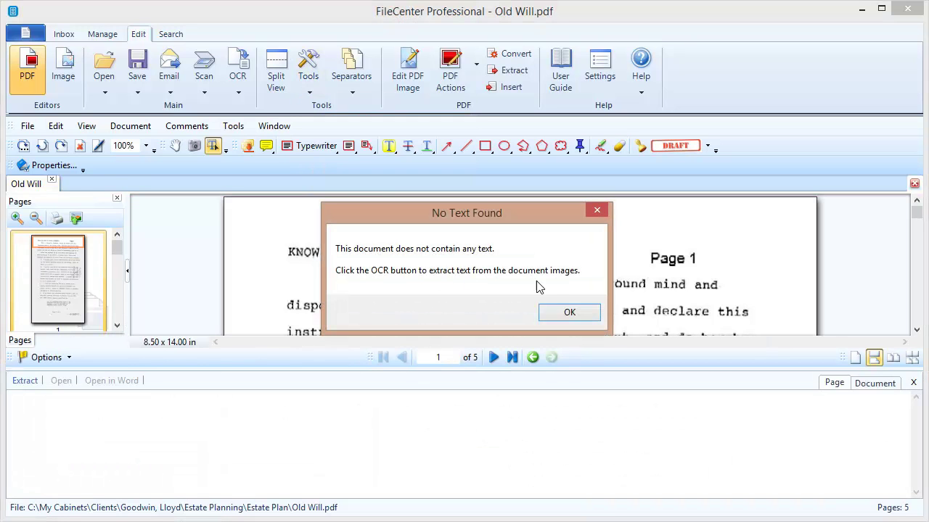
pyautogui.click(565, 313)
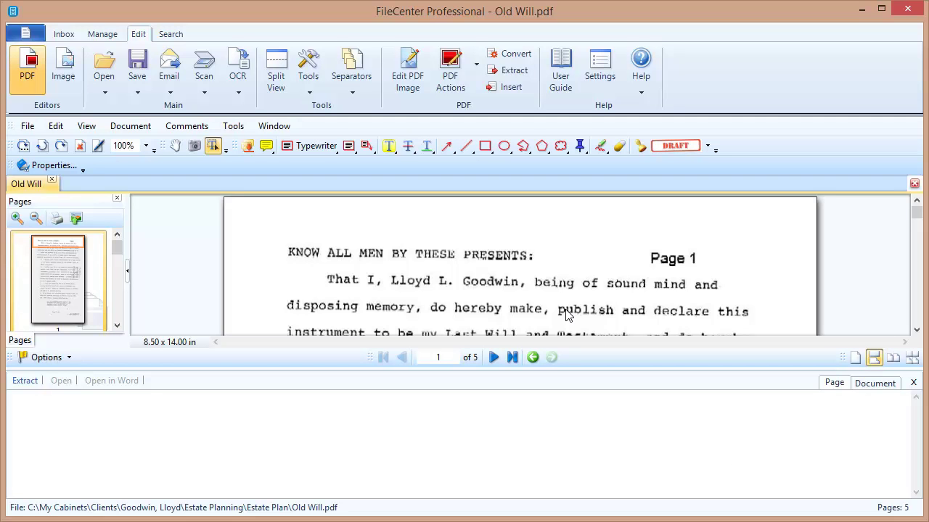
pyautogui.click(913, 384)
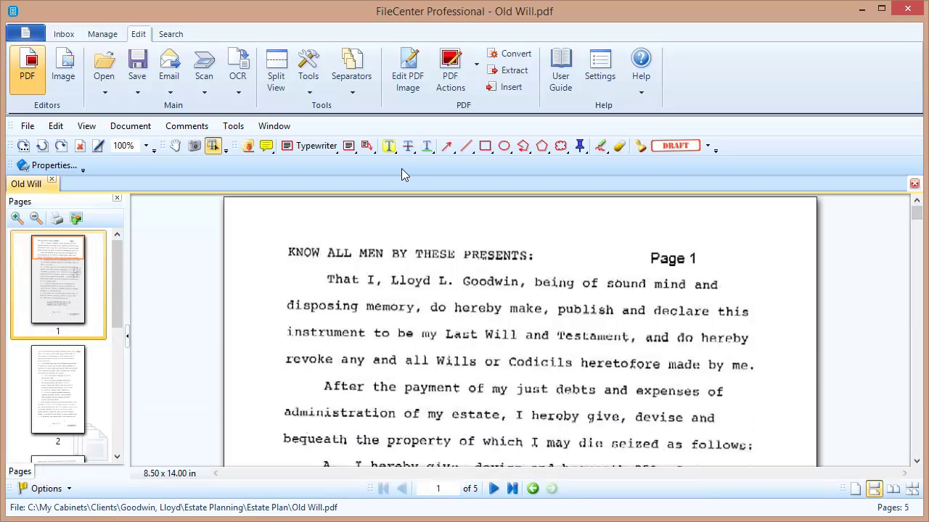
# - Run OCR on Old Will.pdf with Recognize Text and Make Searchable PDF, and test text selection in the first page's heading
pyautogui.click(238, 72)
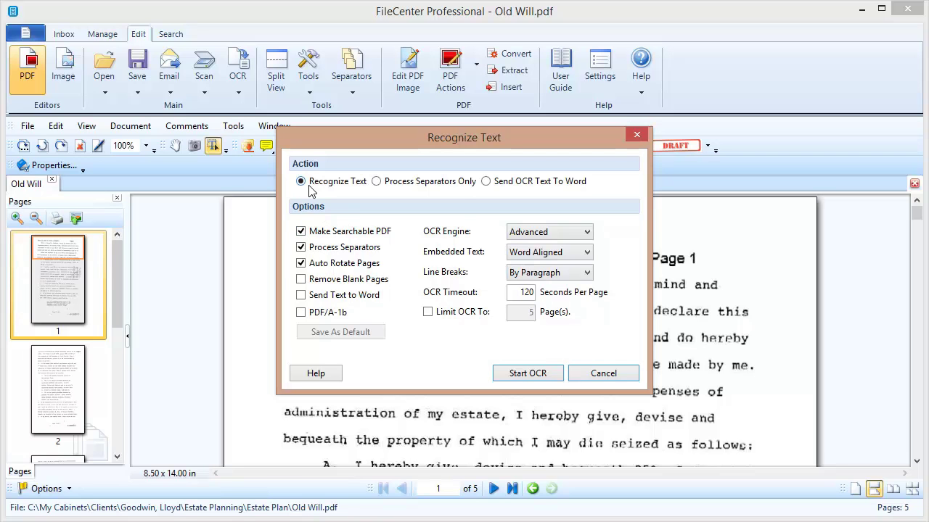
pyautogui.click(533, 378)
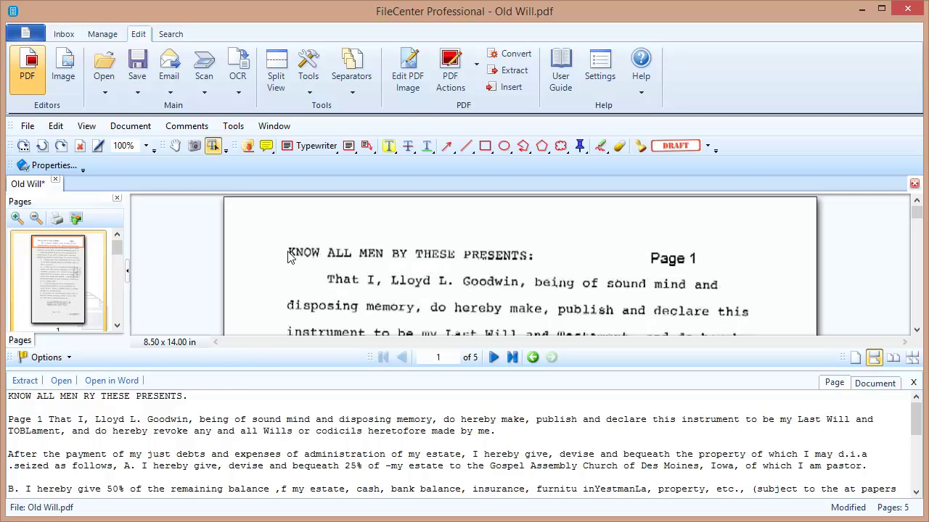
pyautogui.moveTo(288, 253); pyautogui.dragTo(524, 255)
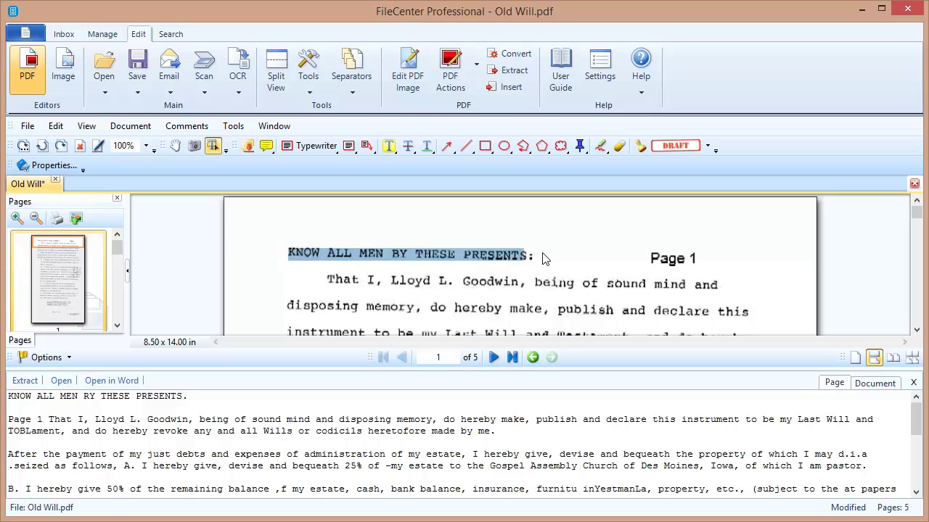
pyautogui.click(544, 259)
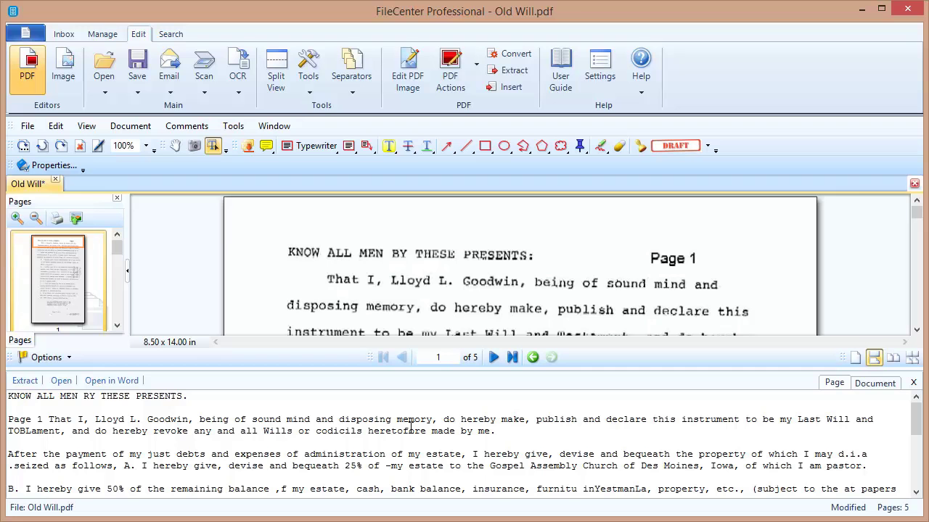
pyautogui.click(913, 383)
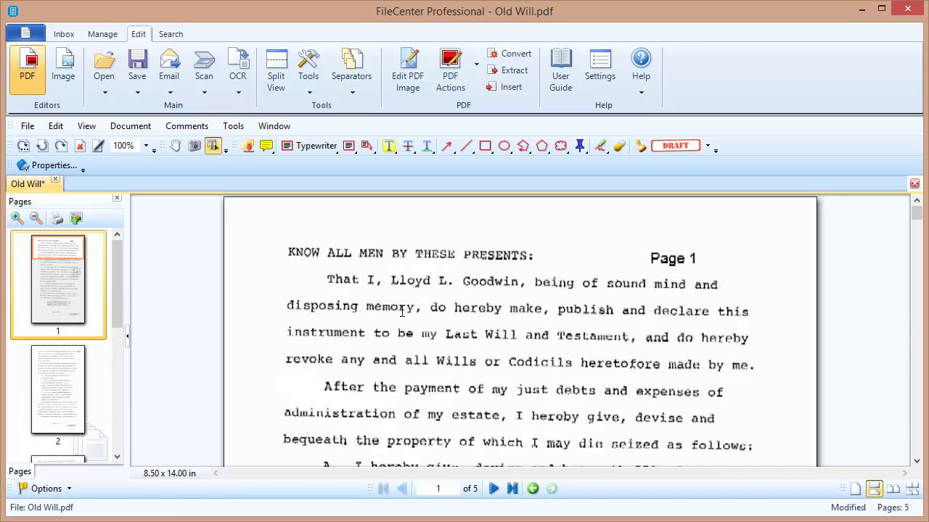
# - Save the recognized Old Will.pdf, and view its document properties without changing them
pyautogui.hotkey('ctrl', 's')
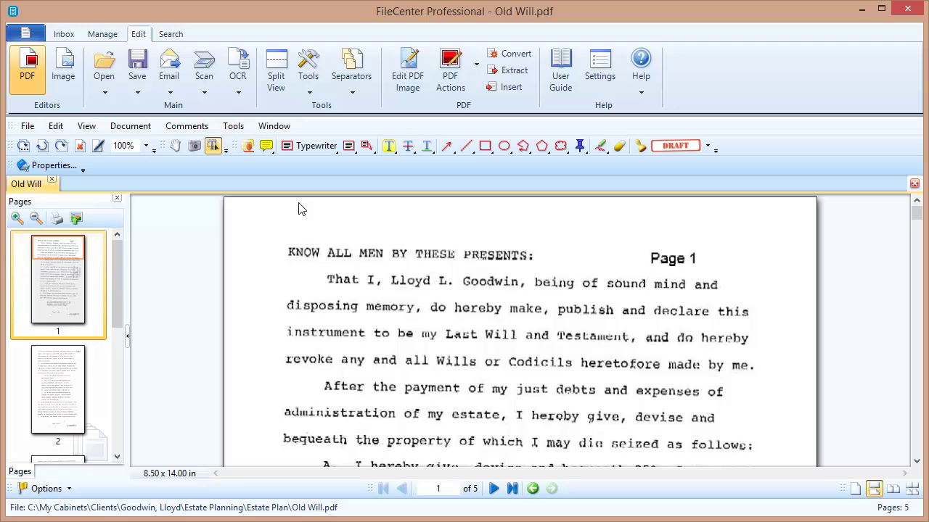
pyautogui.click(58, 168)
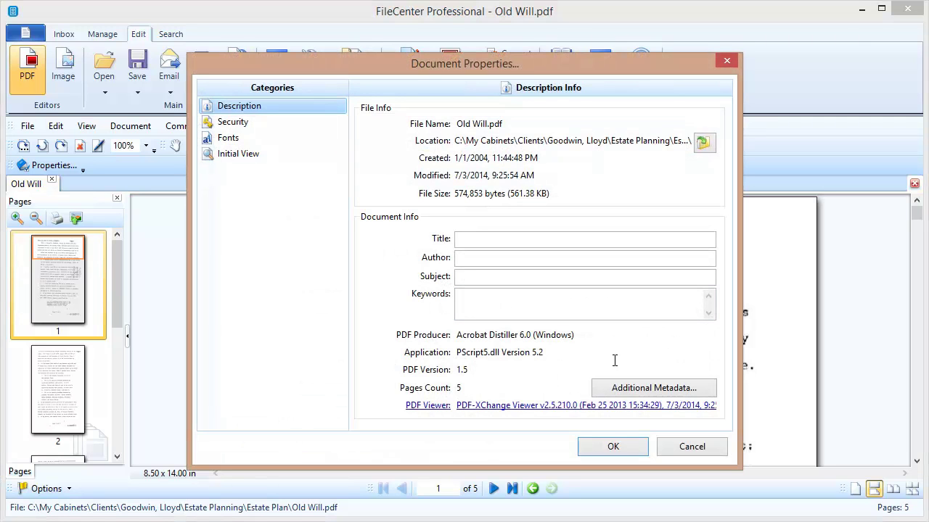
pyautogui.click(693, 447)
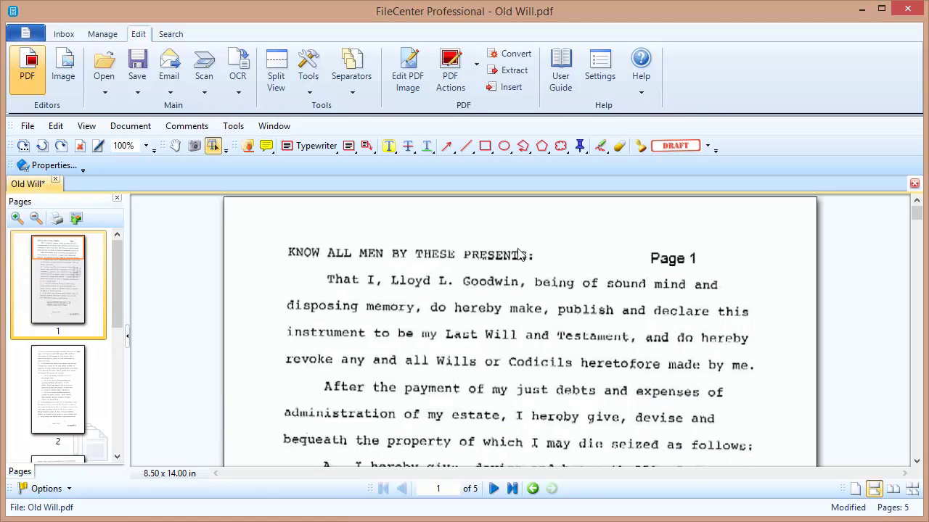